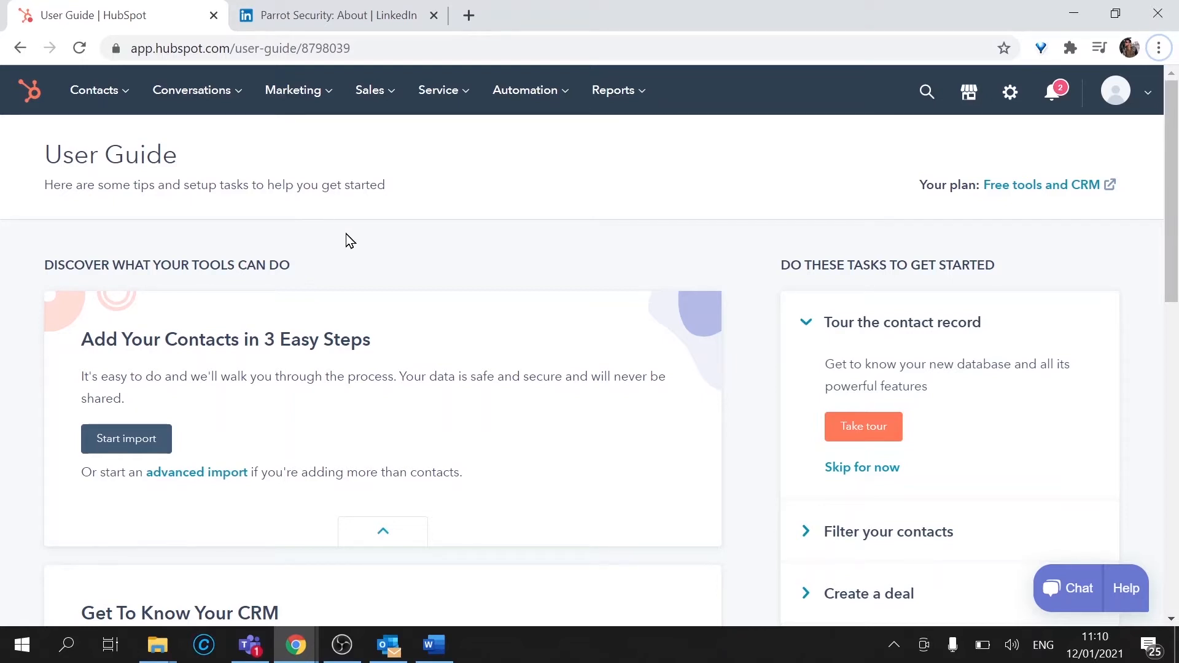
Start a new company record from the companies list with the domain name parrotsecurity.com.
{"action": "left_click", "coordinate": [112, 81]}
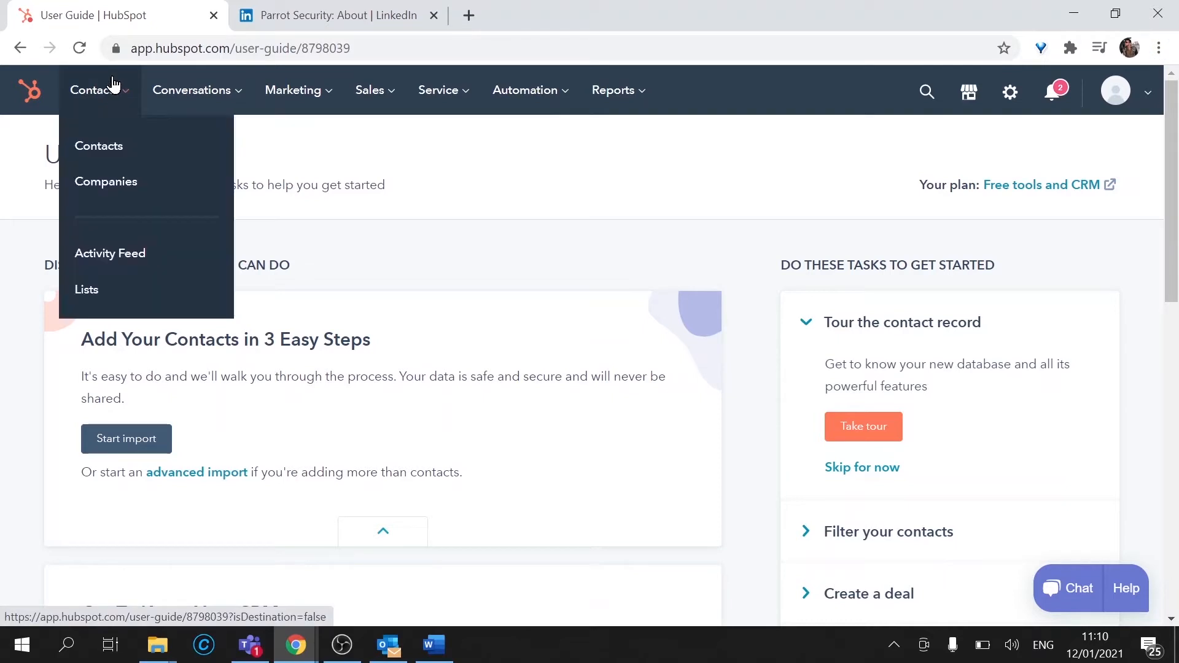
{"action": "left_click", "coordinate": [120, 184]}
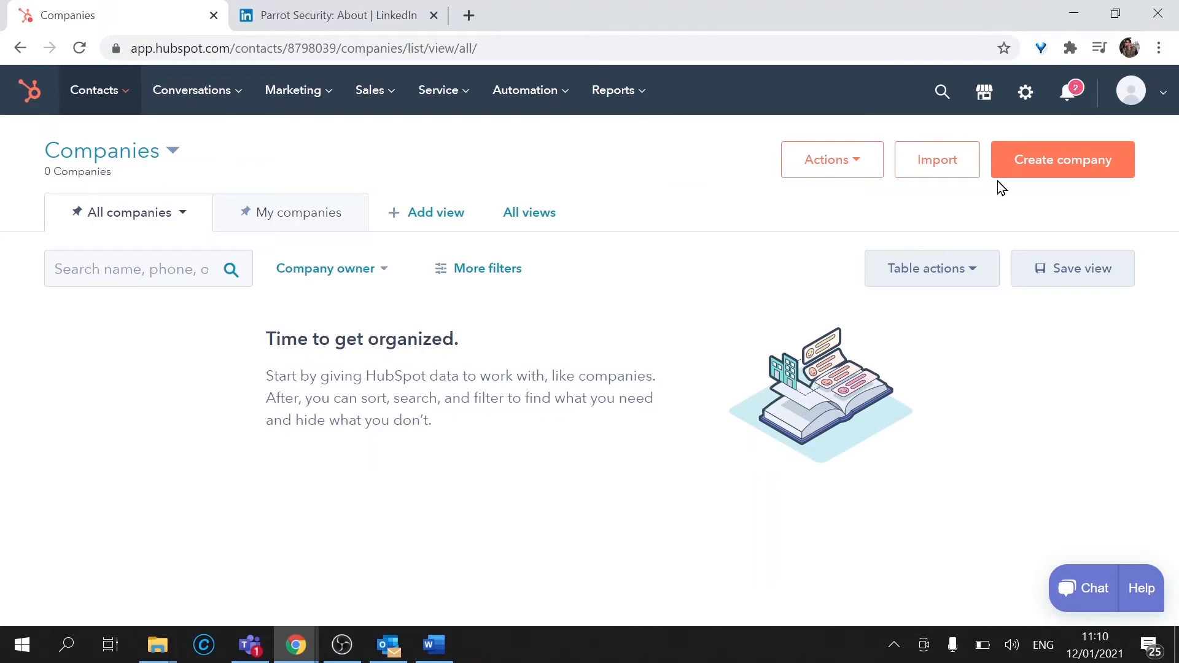
{"action": "left_click", "coordinate": [1068, 166]}
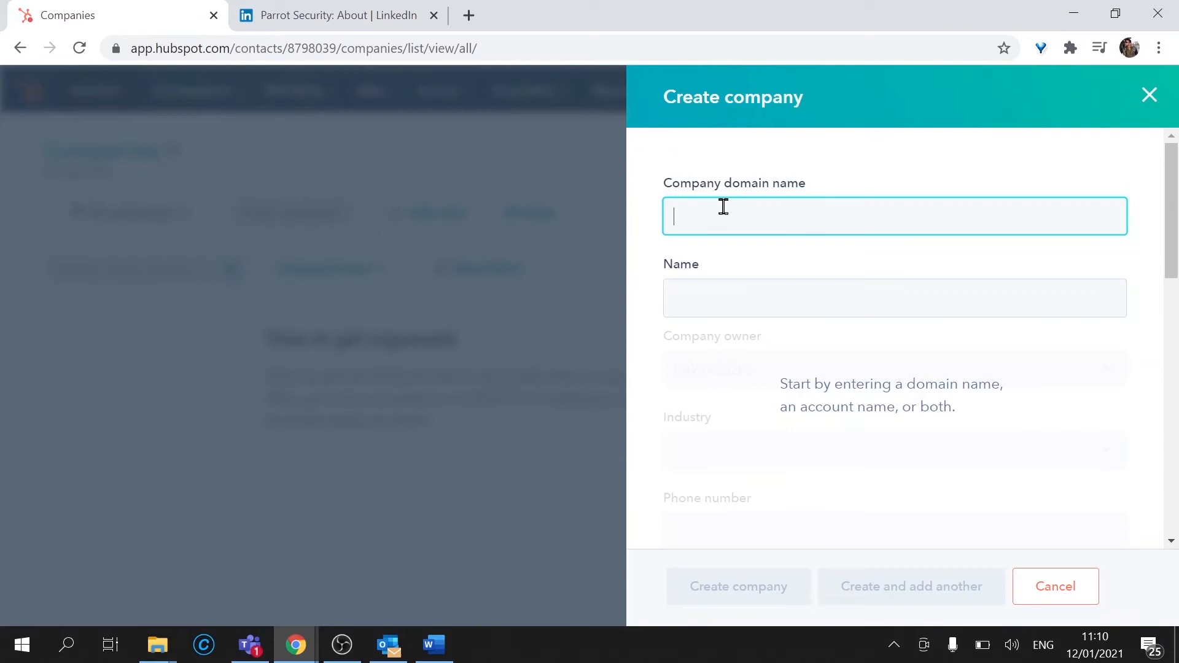
{"action": "left_click", "coordinate": [772, 211]}
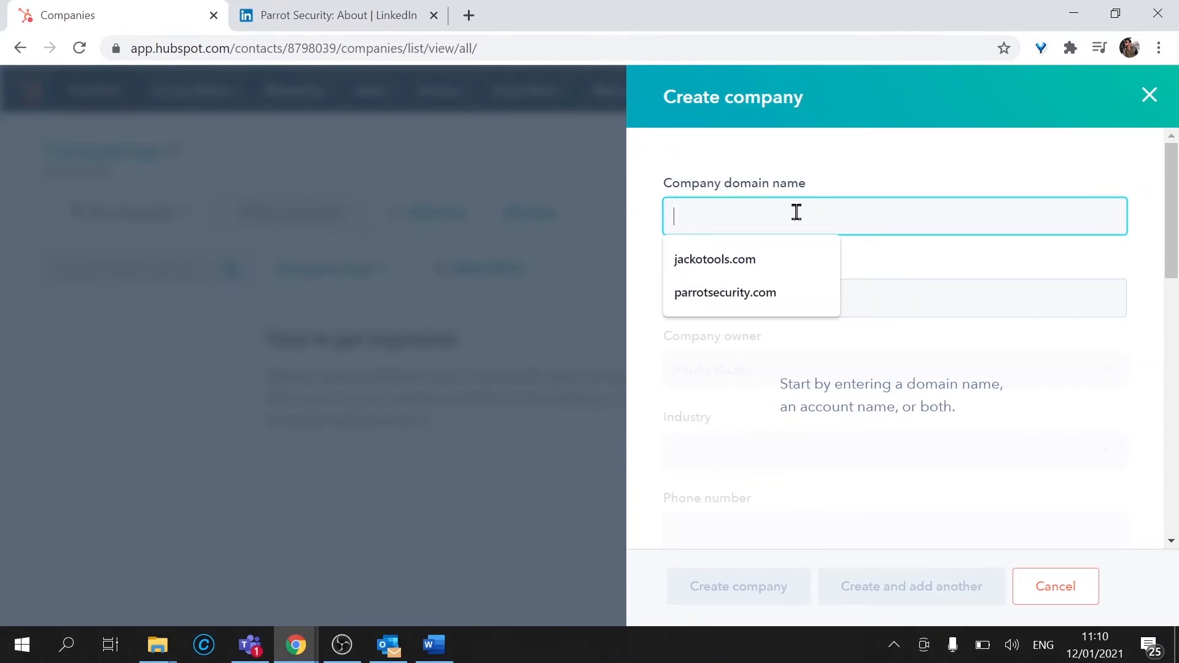
{"action": "left_click", "coordinate": [761, 292]}
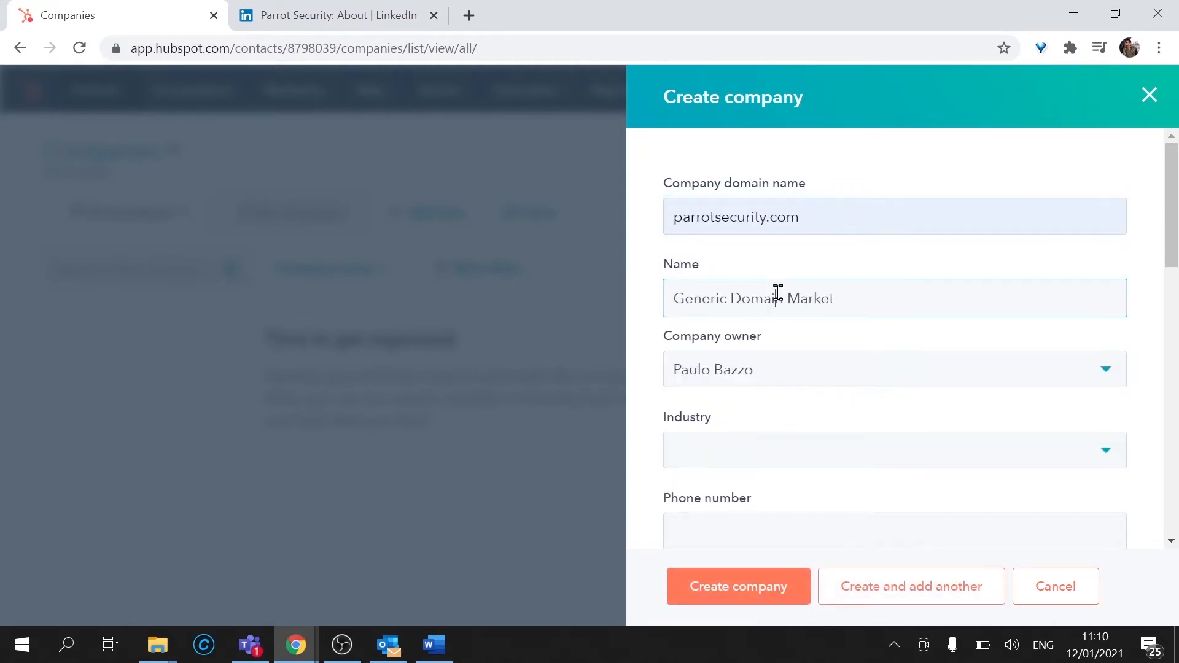
Replace the suggested company name with "Parrot Security Ltd".
{"action": "left_click_drag", "start_coordinate": [841, 299], "coordinate": [649, 301]}
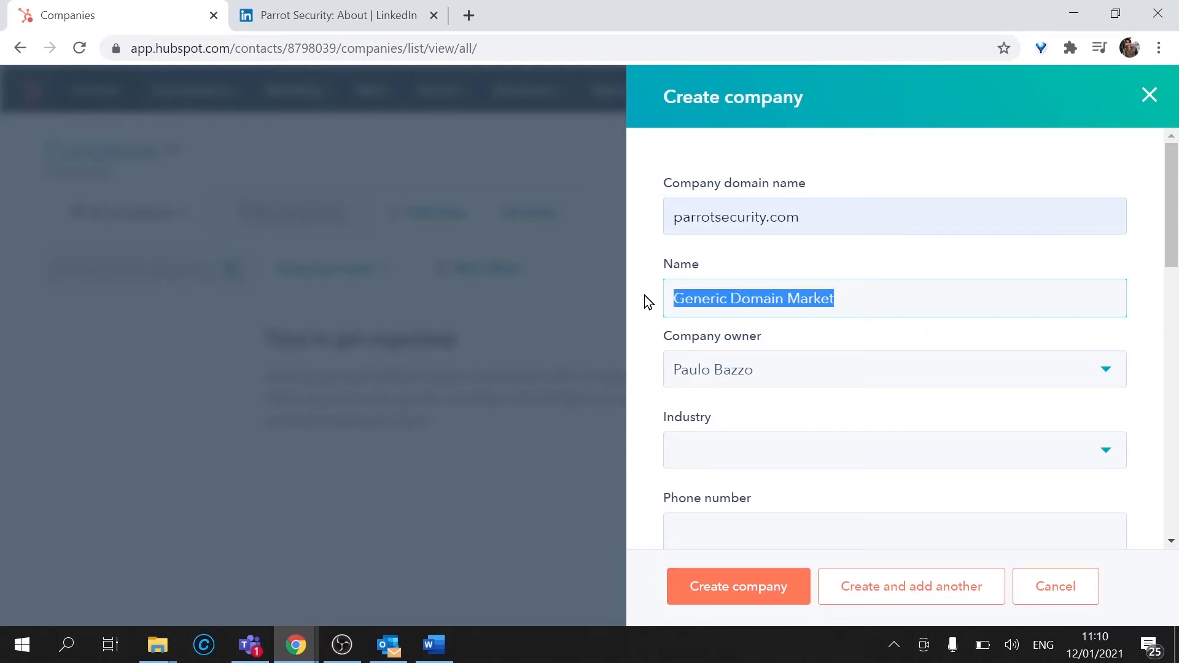
{"action": "type", "text": "Parrot Security Ltd"}
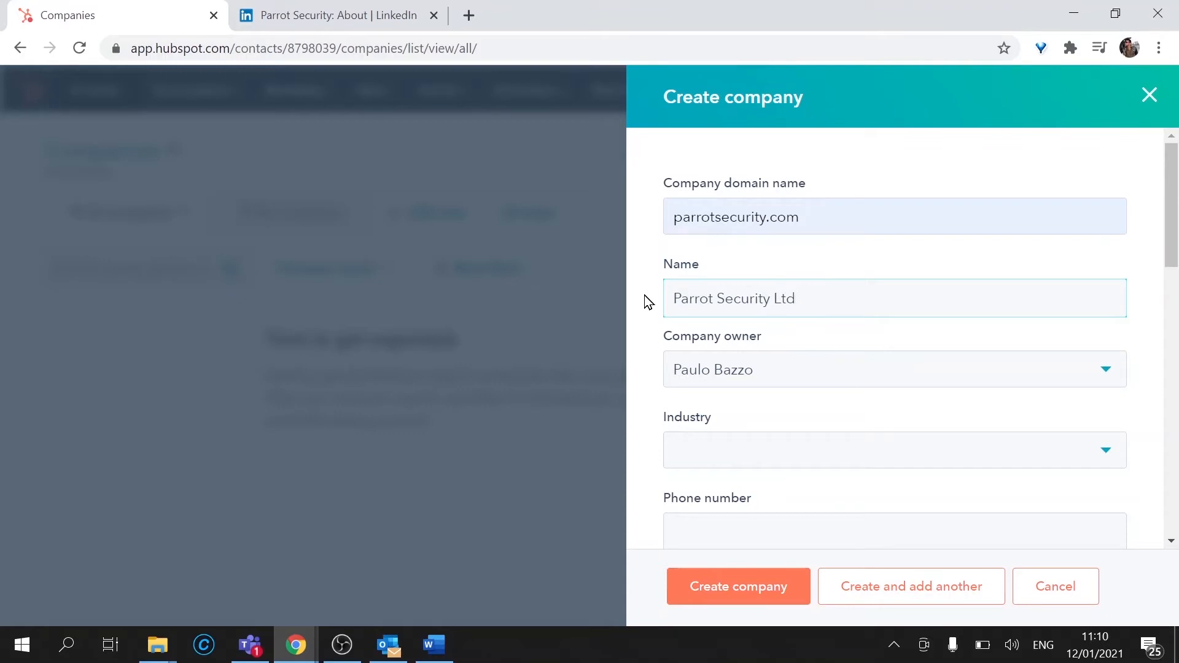
{"action": "left_click", "coordinate": [644, 326]}
Review the available company owners and select the first listed team member as owner.
{"action": "left_click", "coordinate": [794, 369]}
{"action": "scroll", "coordinate": [774, 301], "scroll_direction": "down", "scroll_amount": 2}
{"action": "scroll", "coordinate": [774, 299], "scroll_direction": "up", "scroll_amount": 3}
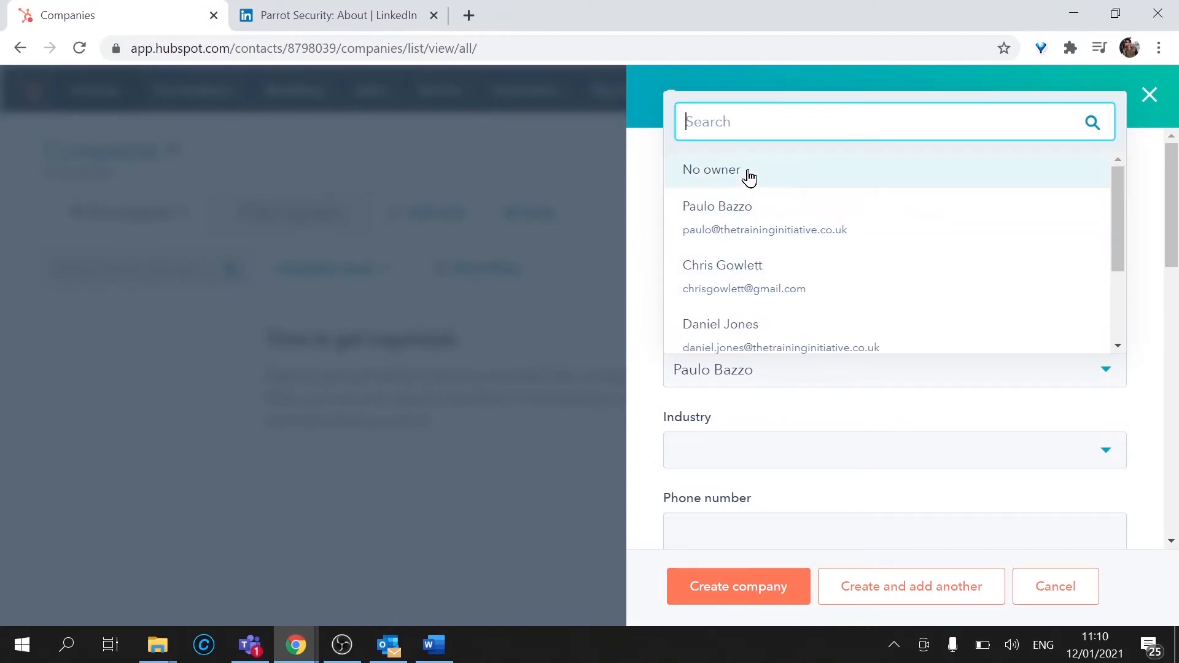
{"action": "left_click", "coordinate": [796, 214]}
Search the industry options for "tech" and set the company's industry to Information Technology and Services.
{"action": "left_click", "coordinate": [711, 449]}
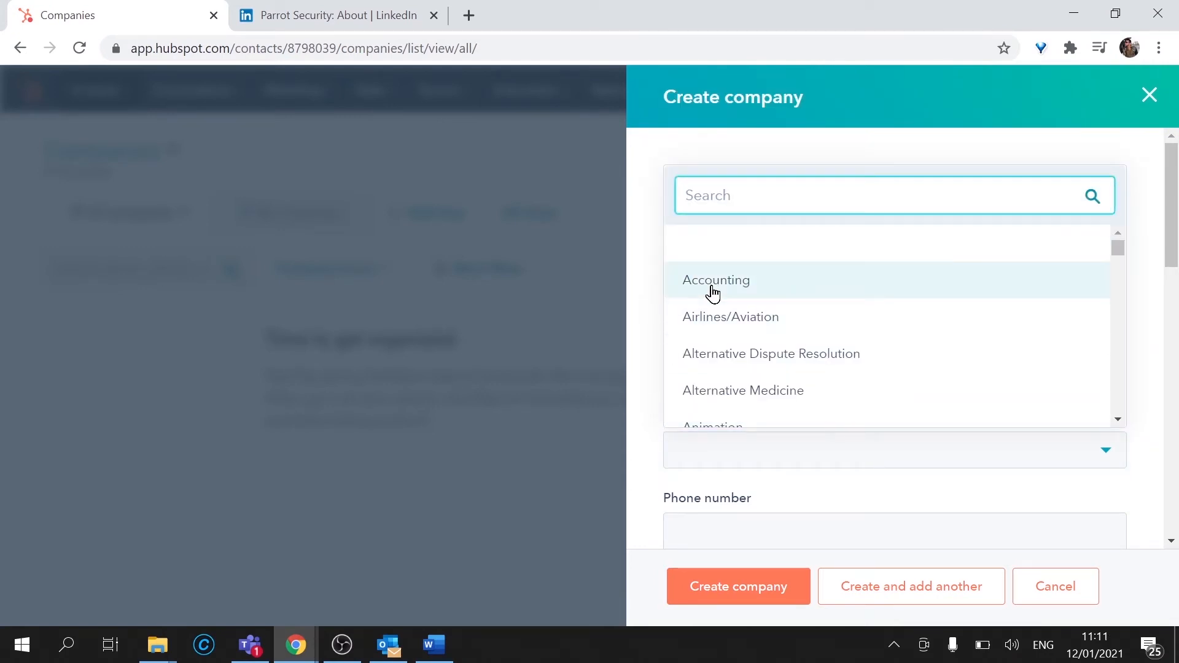
{"action": "left_click", "coordinate": [646, 264]}
{"action": "scroll", "coordinate": [706, 320], "scroll_direction": "down", "scroll_amount": 2}
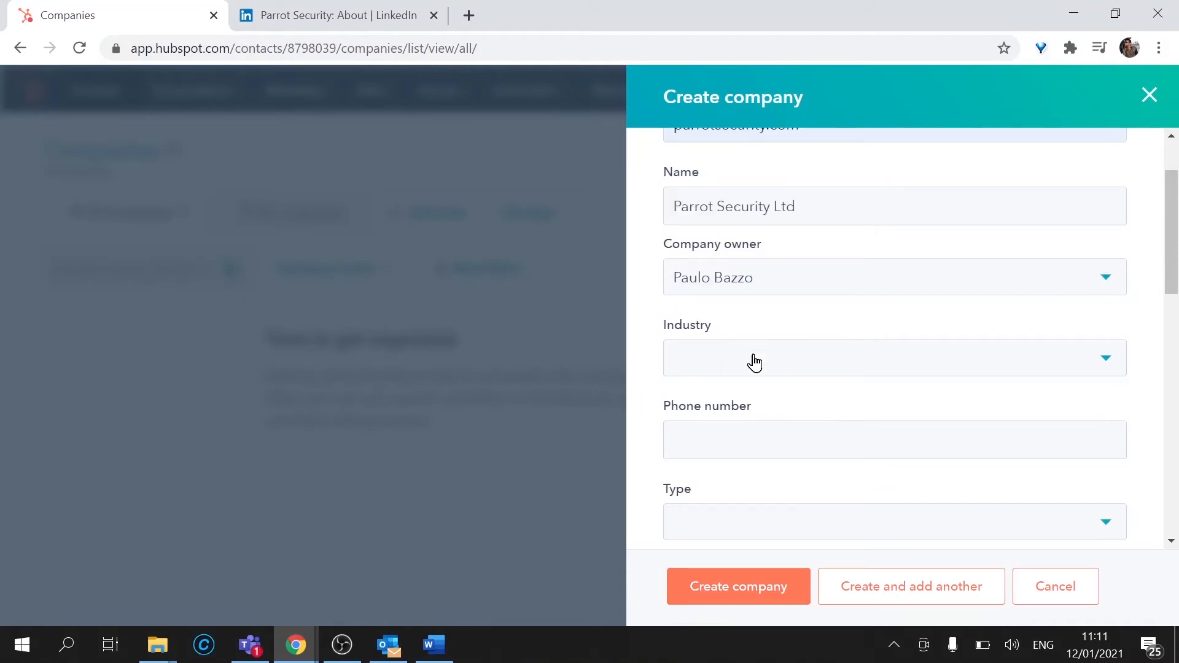
{"action": "left_click", "coordinate": [776, 355]}
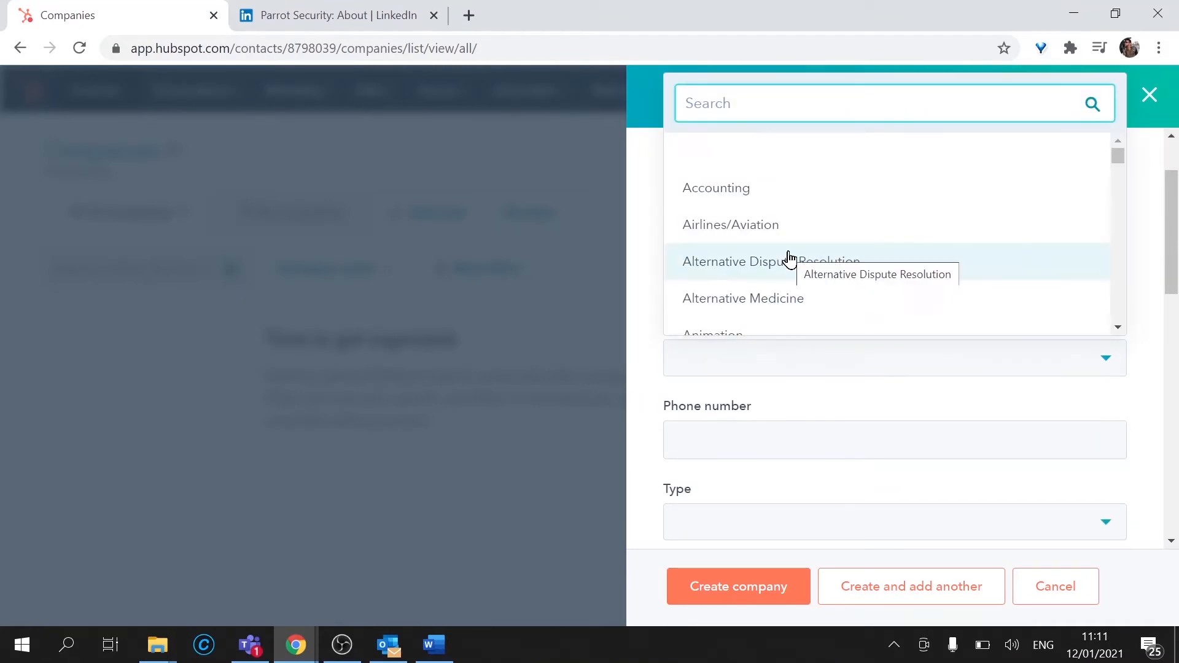
{"action": "type", "text": "tech"}
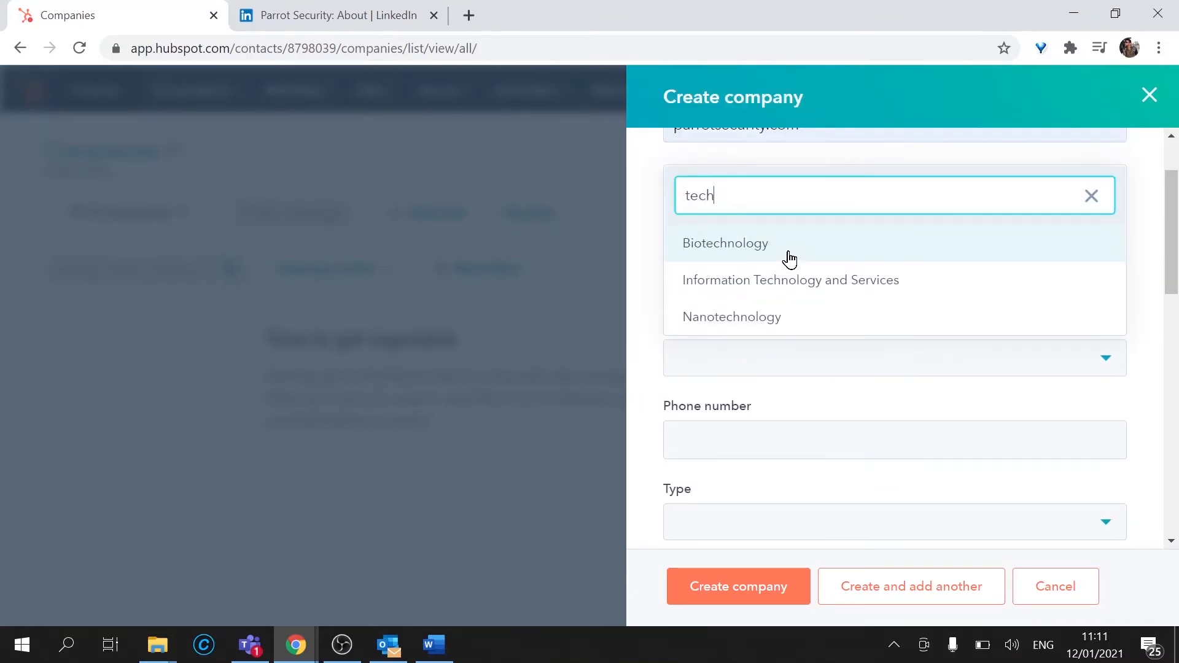
{"action": "left_click", "coordinate": [798, 284]}
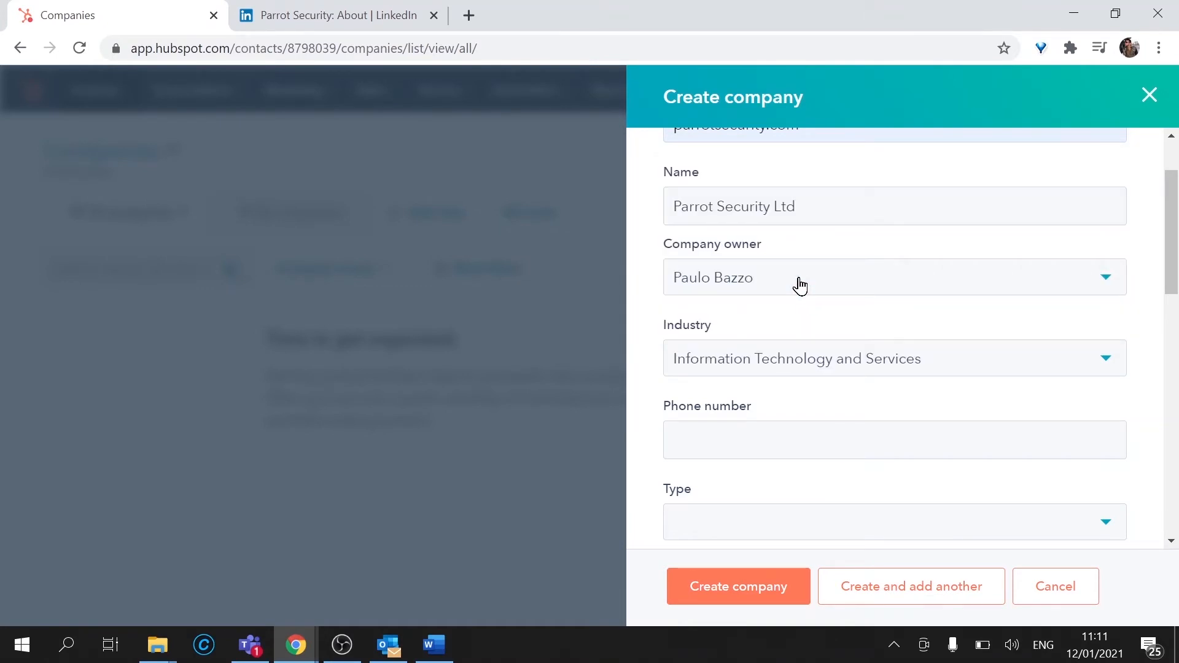
Enter the company's phone number and set its type to Partner.
{"action": "left_click", "coordinate": [750, 427]}
{"action": "scroll", "coordinate": [744, 387], "scroll_direction": "down", "scroll_amount": 3}
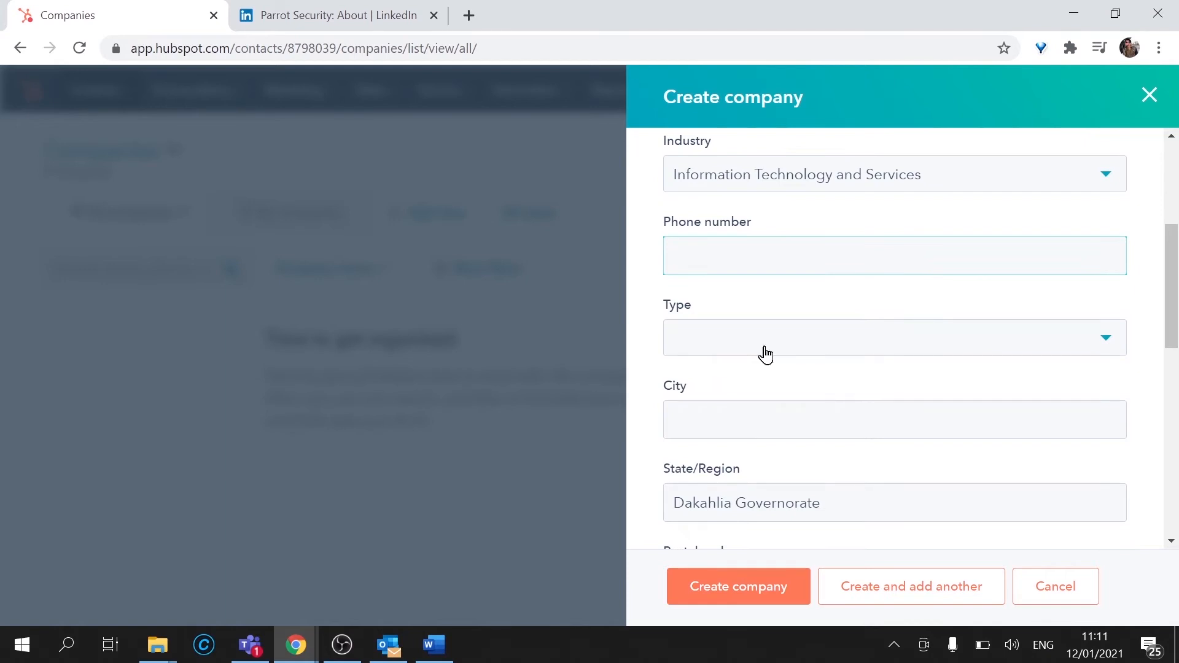
{"action": "type", "text": "7777 23"}
{"action": "left_click", "coordinate": [764, 355]}
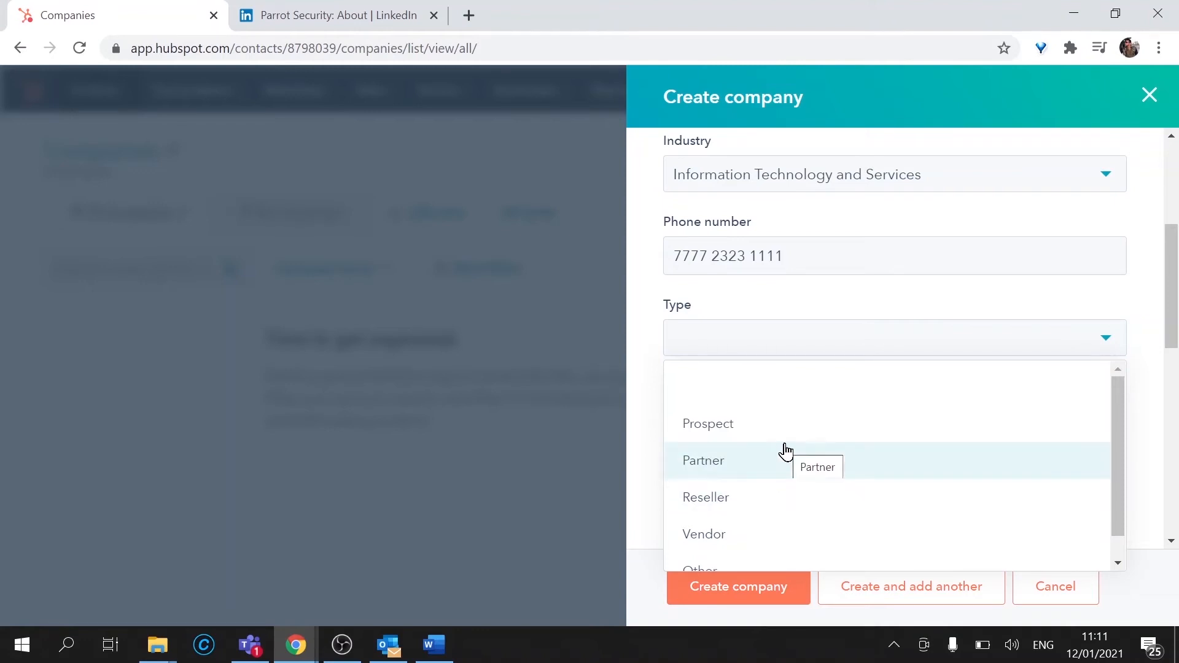
{"action": "scroll", "coordinate": [786, 467], "scroll_direction": "down", "scroll_amount": 1}
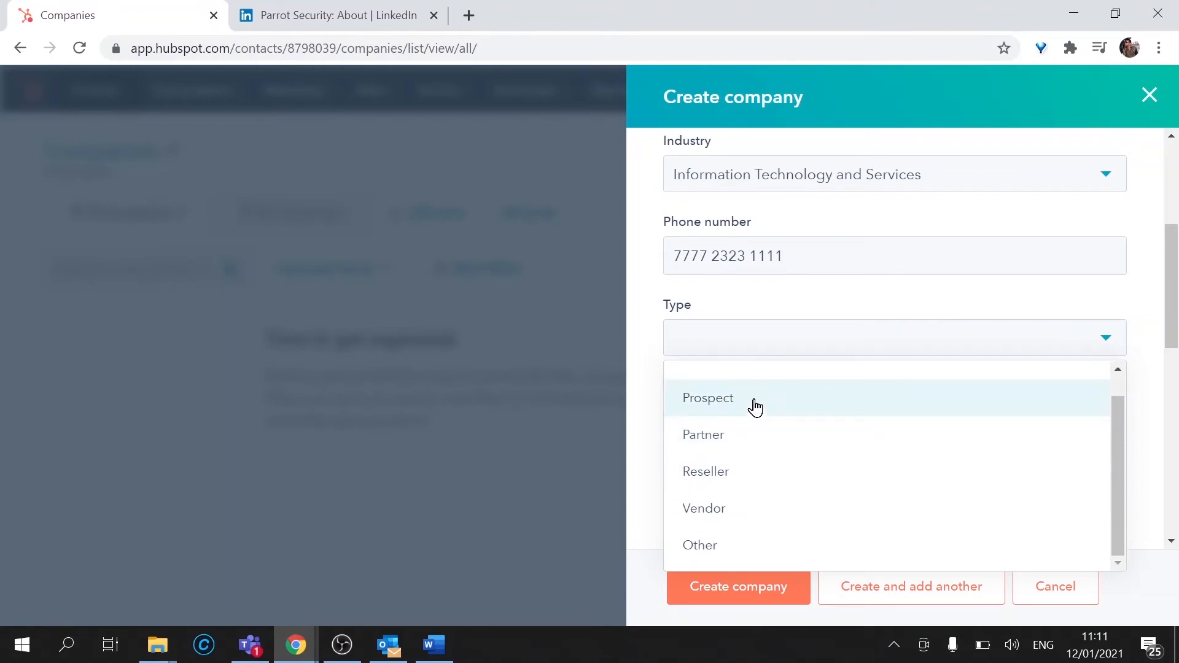
{"action": "left_click", "coordinate": [745, 440]}
Set the company's city to Birmingham and its state/region to West Midlands.
{"action": "scroll", "coordinate": [725, 418], "scroll_direction": "down", "scroll_amount": 1}
{"action": "left_click", "coordinate": [709, 321]}
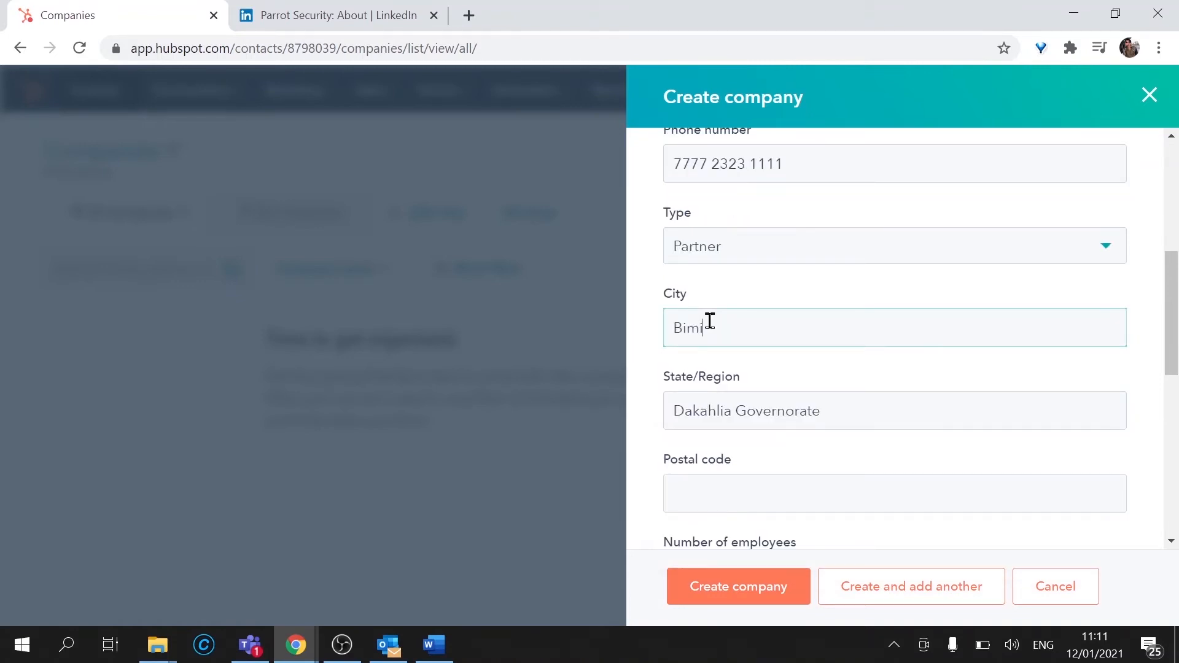
{"action": "type", "text": "Birmingham"}
{"action": "scroll", "coordinate": [710, 319], "scroll_direction": "down", "scroll_amount": 1}
{"action": "key", "text": "Tab"}
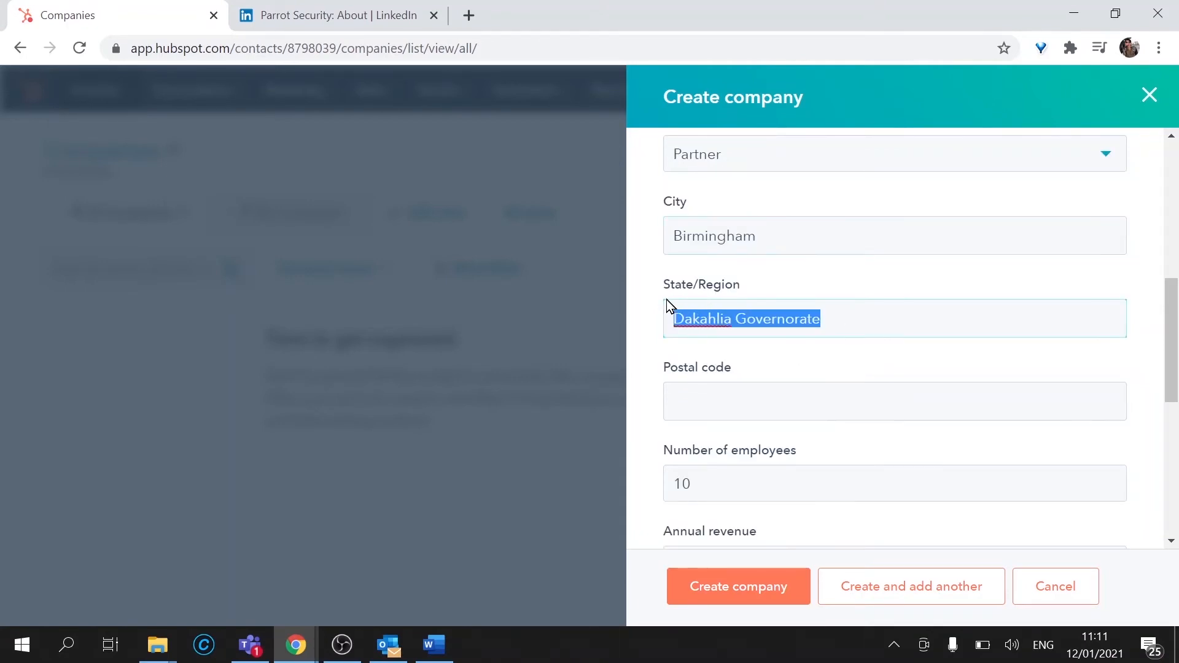
{"action": "type", "text": "West Midlands"}
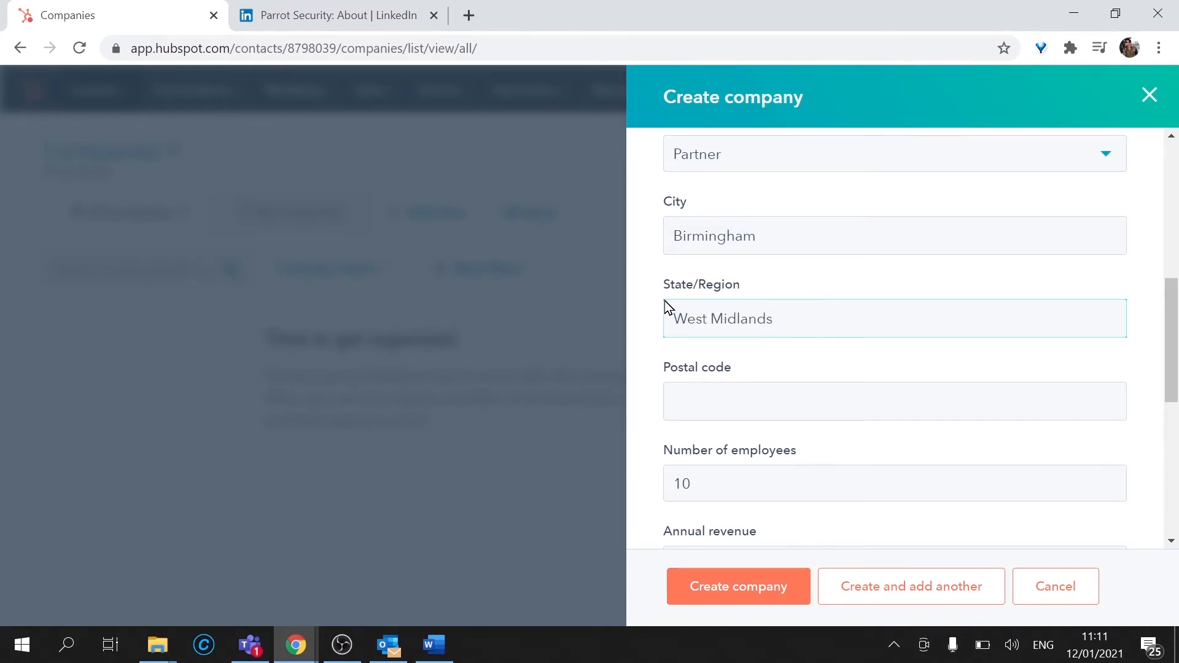
Leave the postal code empty, and set the number of employees to 100 and the annual revenue to 300000.
{"action": "left_click", "coordinate": [721, 385]}
{"action": "scroll", "coordinate": [719, 350], "scroll_direction": "down", "scroll_amount": 3}
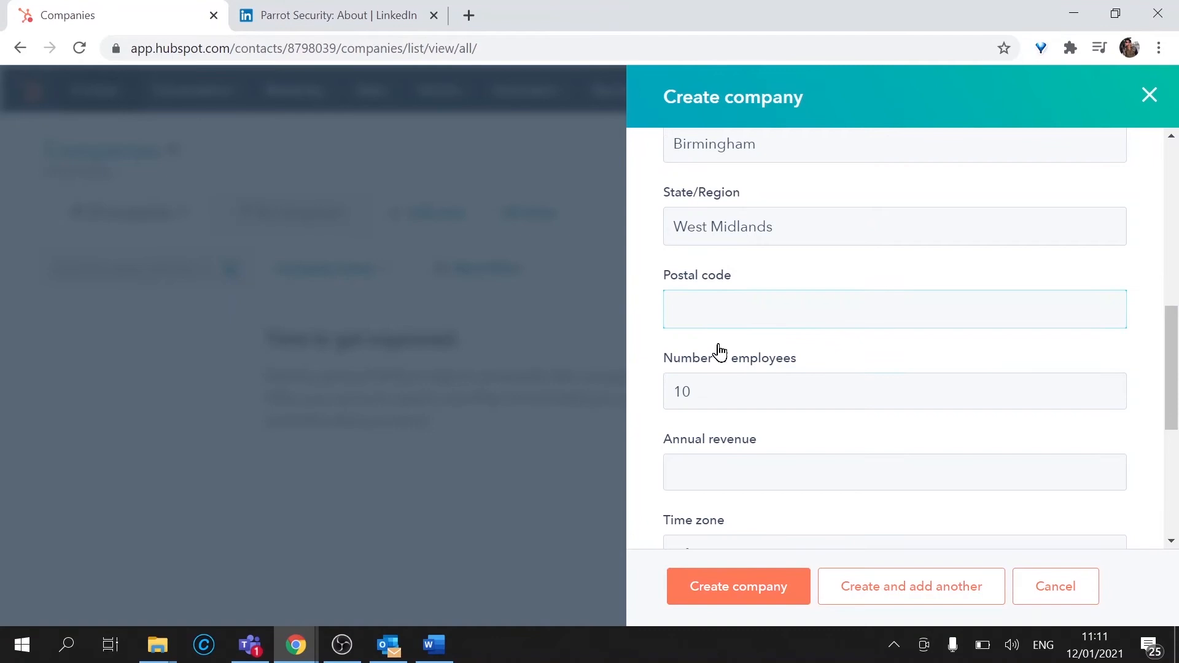
{"action": "left_click", "coordinate": [732, 298]}
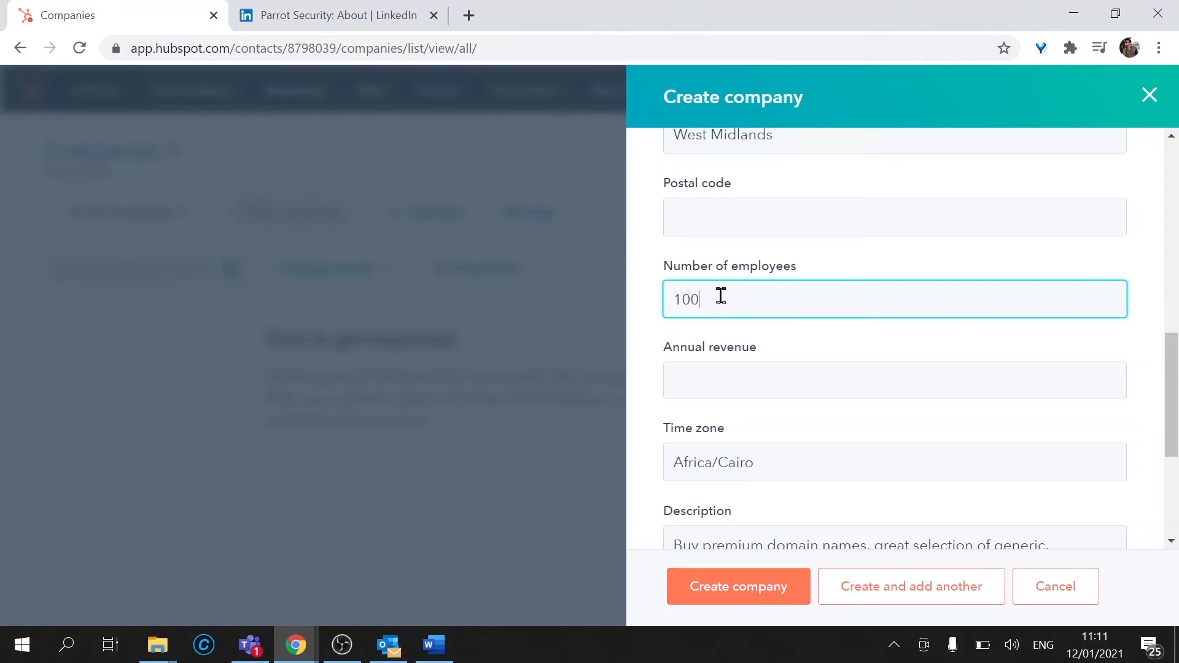
{"action": "left_click", "coordinate": [706, 371]}
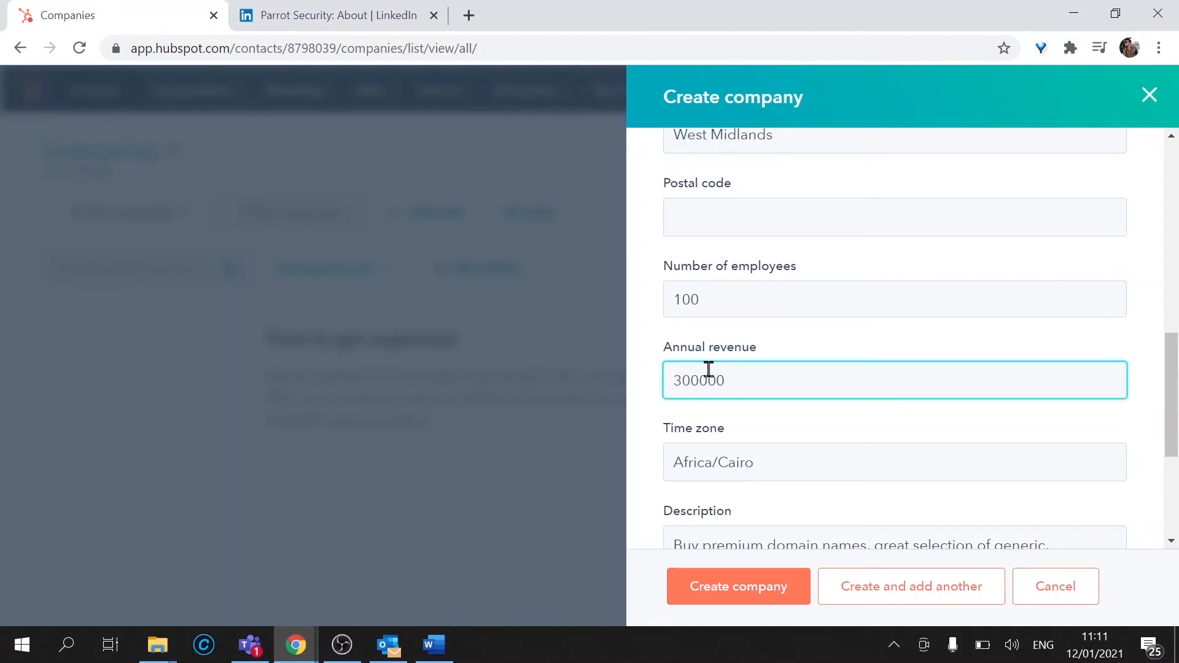
Replace the company's time zone with London.
{"action": "scroll", "coordinate": [708, 369], "scroll_direction": "down", "scroll_amount": 2}
{"action": "left_click_drag", "start_coordinate": [768, 368], "coordinate": [661, 371]}
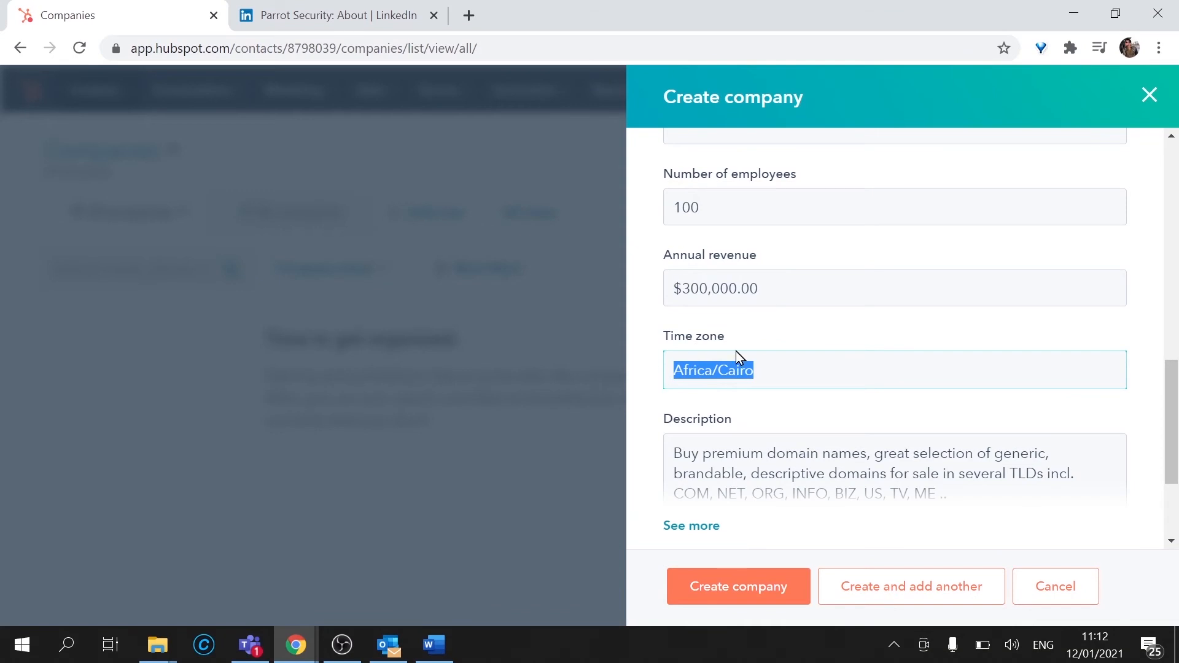
{"action": "type", "text": "London"}
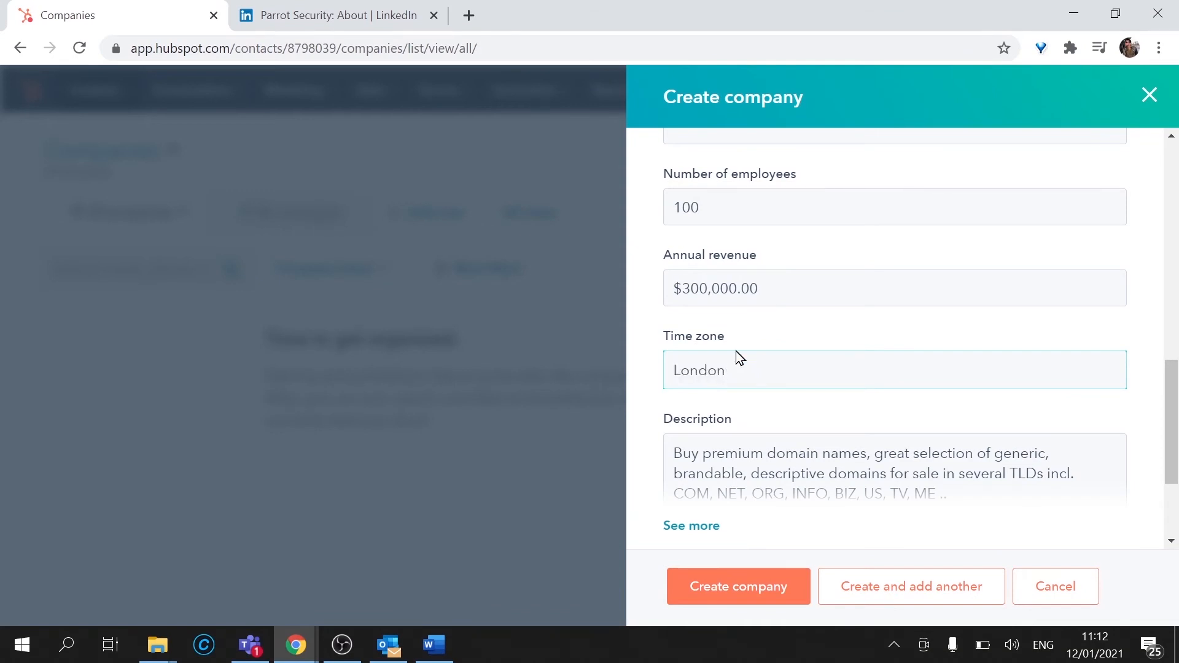
Replace the company description with "Help us with cyber security and keeping our devices virus free.".
{"action": "scroll", "coordinate": [758, 282], "scroll_direction": "down", "scroll_amount": 3}
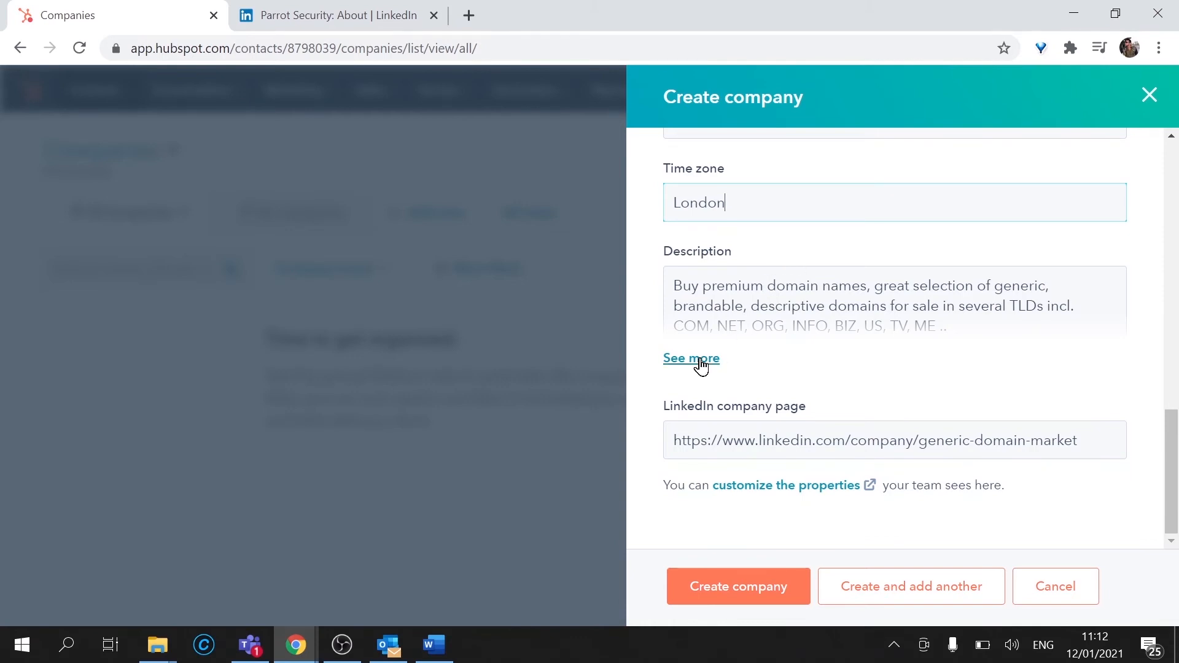
{"action": "left_click", "coordinate": [846, 302]}
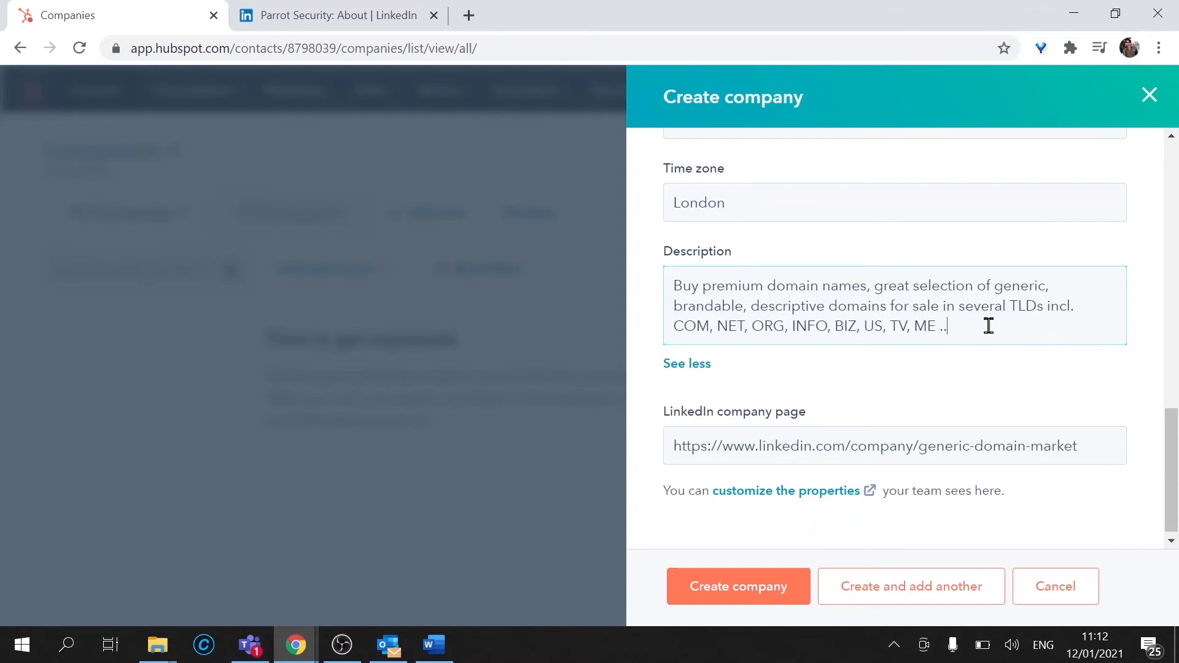
{"action": "left_click_drag", "start_coordinate": [963, 326], "coordinate": [662, 283]}
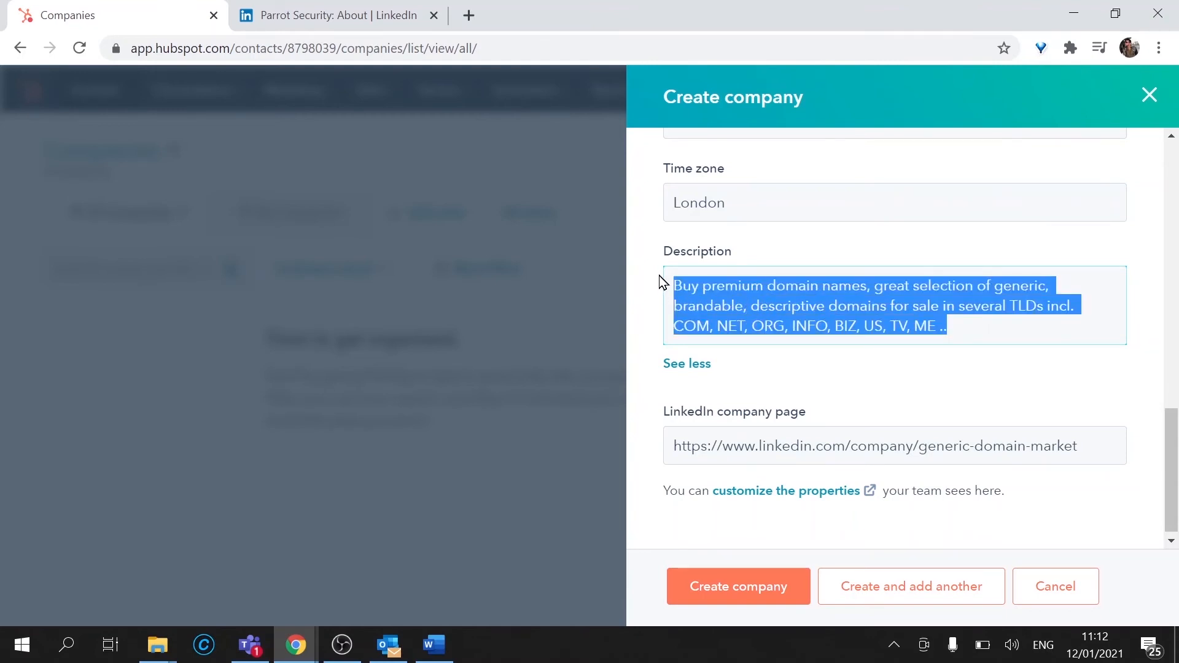
{"action": "key", "text": "BackSpace"}
{"action": "type", "text": "Help us with cyer security"}
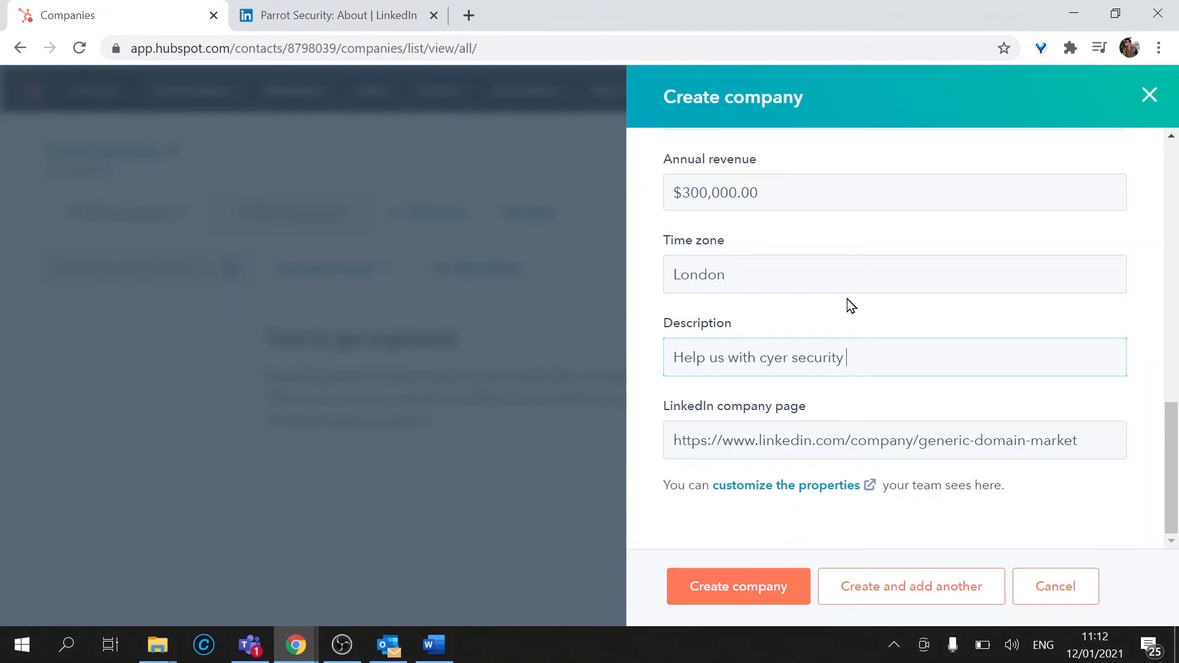
{"action": "type", "text": "and keeping our devices virus free."}
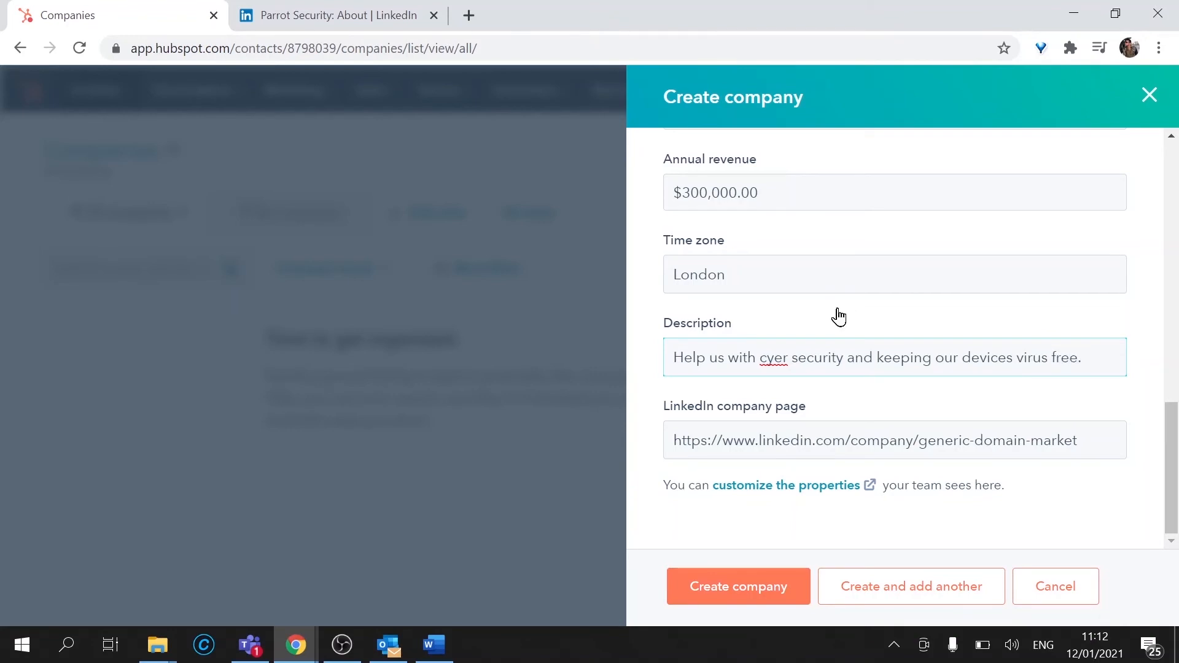
{"action": "type", "text": "b"}
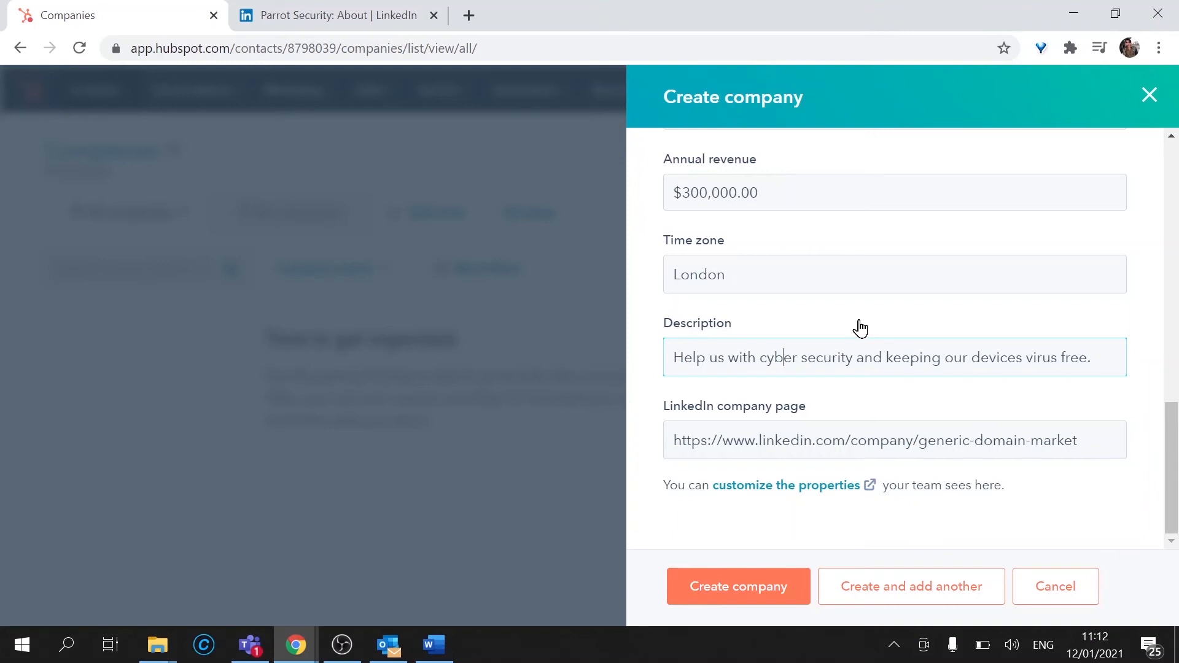
{"action": "left_click", "coordinate": [1061, 442]}
{"action": "left_click", "coordinate": [322, 15]}
{"action": "left_click", "coordinate": [344, 41]}
{"action": "key", "text": "ctrl+c"}
{"action": "scroll", "coordinate": [324, 200], "scroll_direction": "up", "scroll_amount": 8}
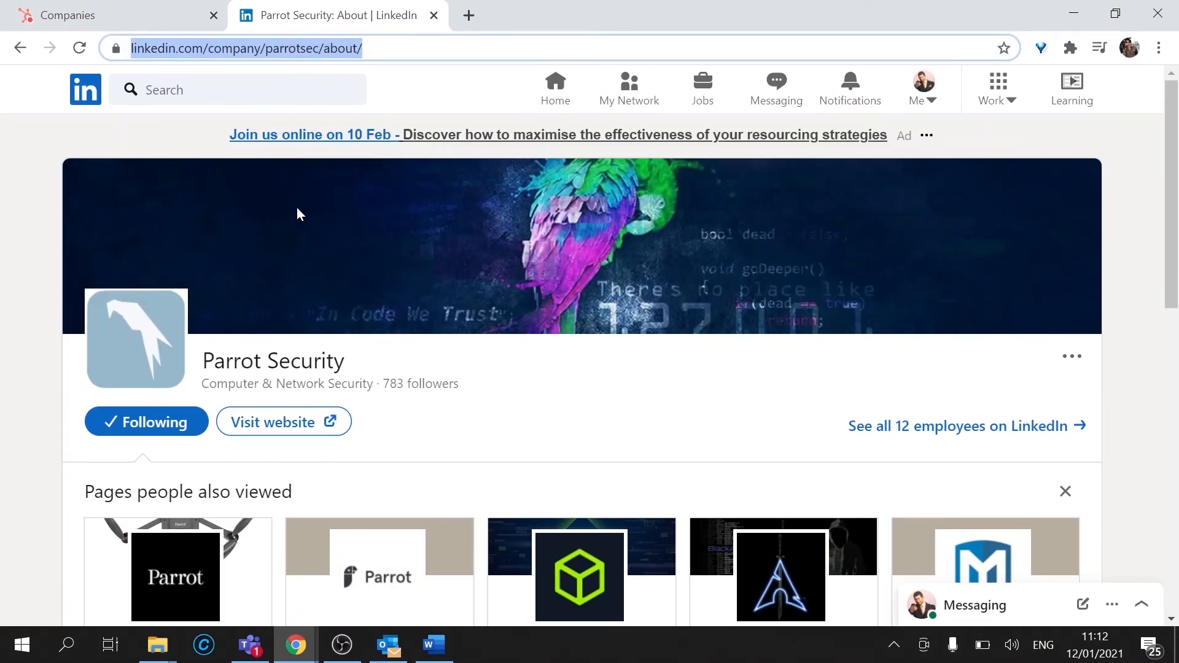
{"action": "type", "text": "c"}
{"action": "left_click", "coordinate": [147, 14]}
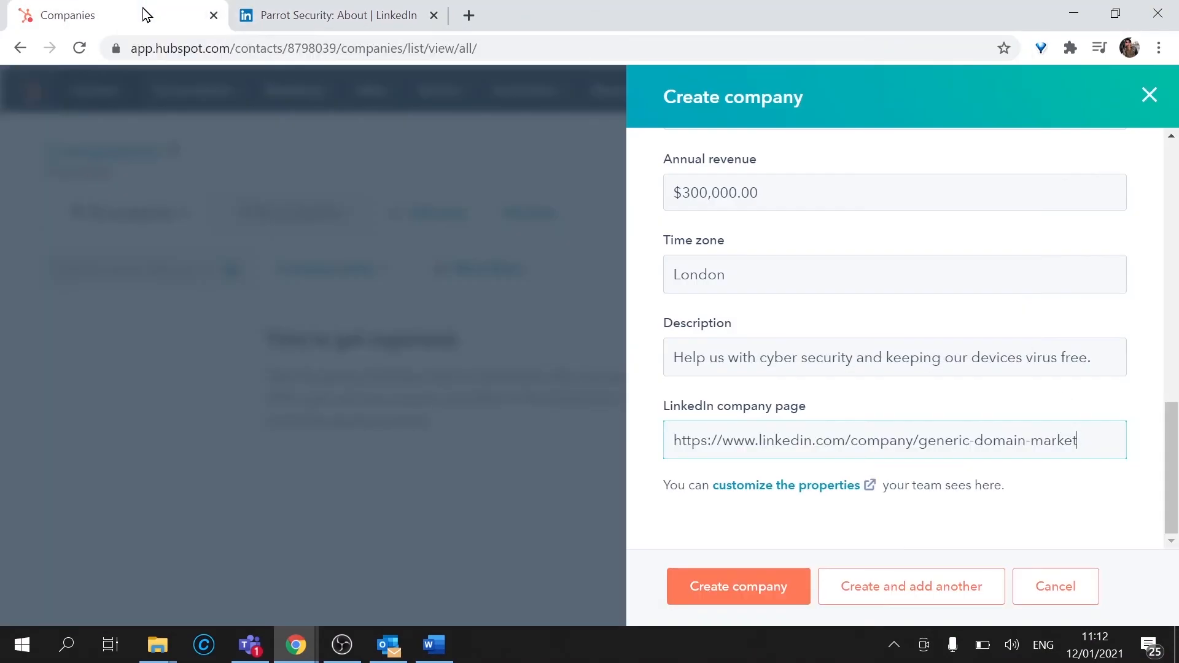
{"action": "key", "text": "ctrl+a"}
{"action": "key", "text": "BackSpace"}
{"action": "key", "text": "ctrl+v"}
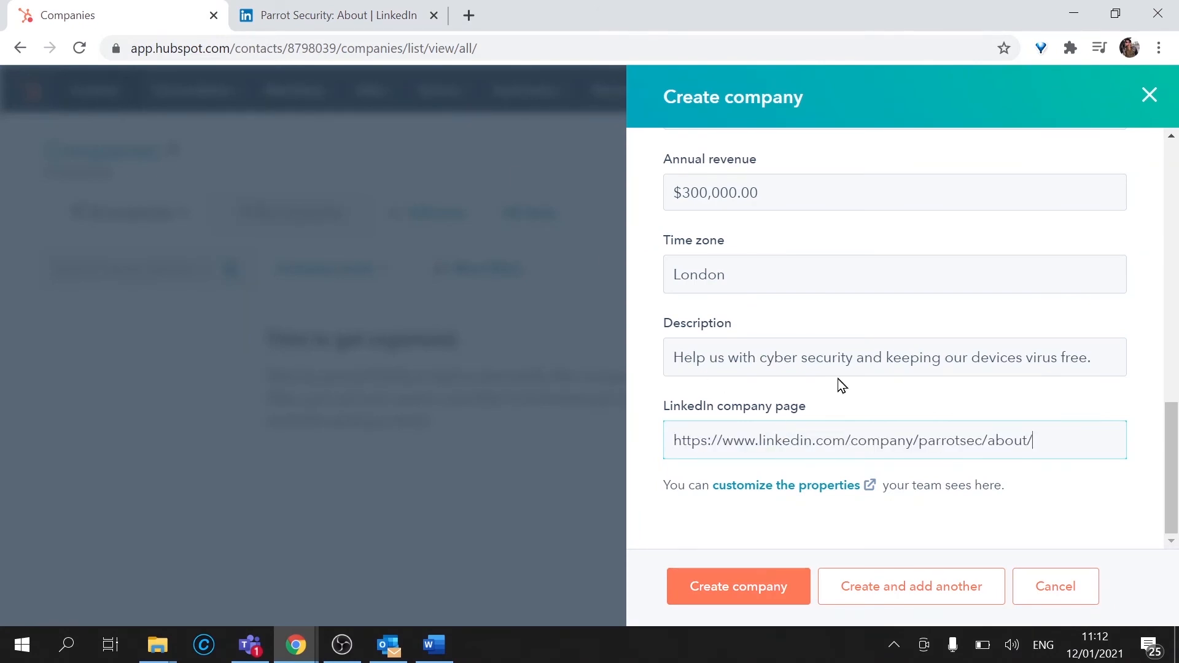
Create the company record from the completed form and return to the list of companies.
{"action": "left_click", "coordinate": [751, 590]}
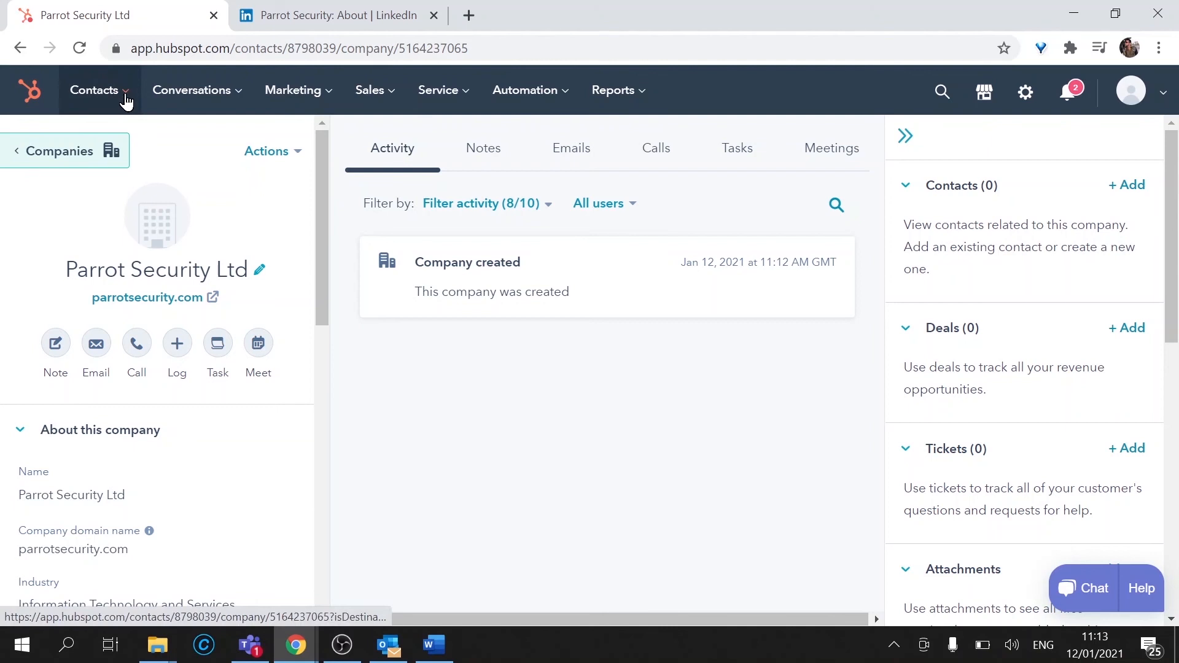
{"action": "mouse_move", "coordinate": [92, 98]}
{"action": "left_click", "coordinate": [103, 180]}
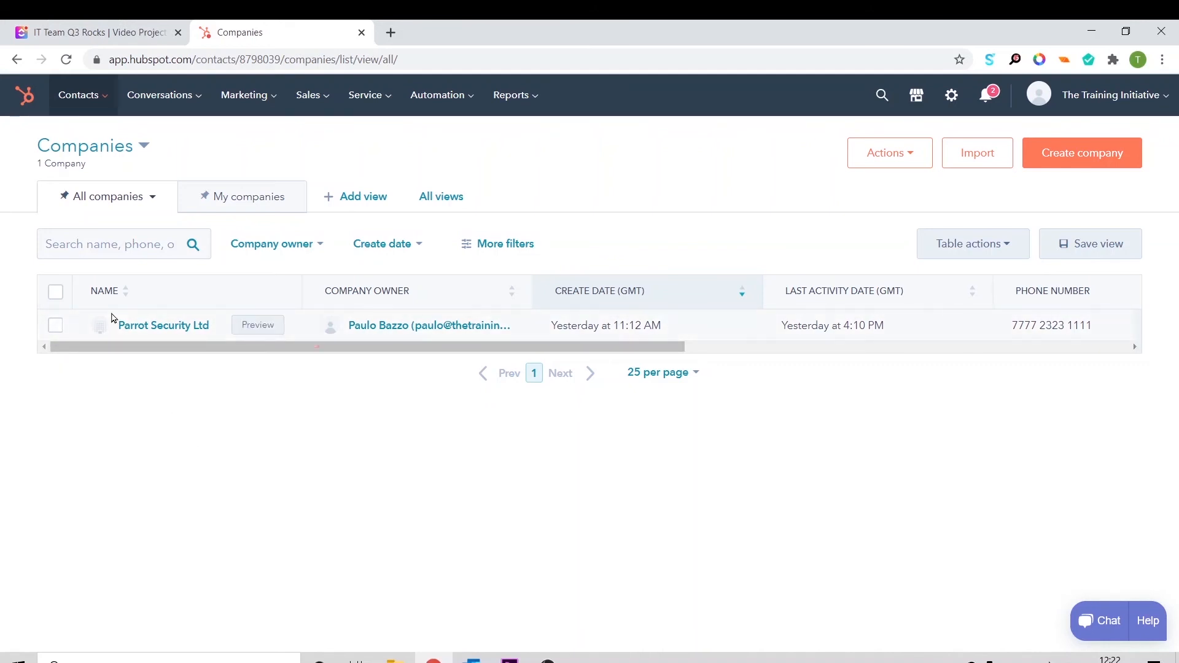
Delete the Parrot Security Ltd record from the companies list, confirming 1 as the number of companies to delete.
{"action": "left_click", "coordinate": [55, 328]}
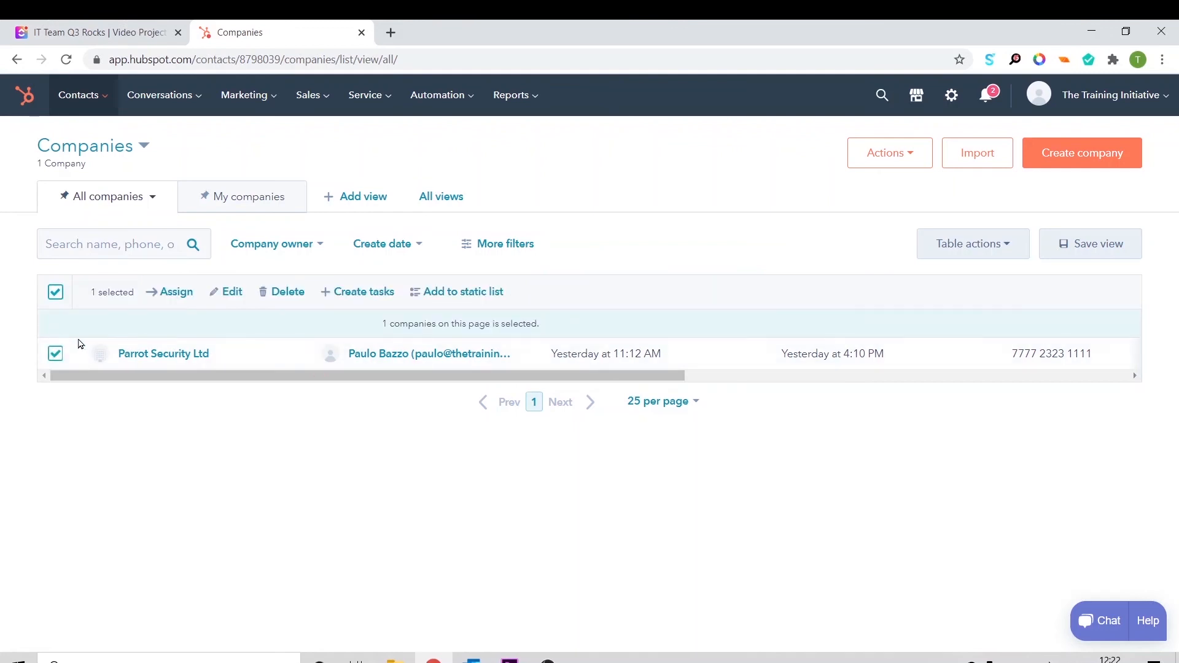
{"action": "left_click", "coordinate": [286, 293]}
{"action": "left_click", "coordinate": [508, 359]}
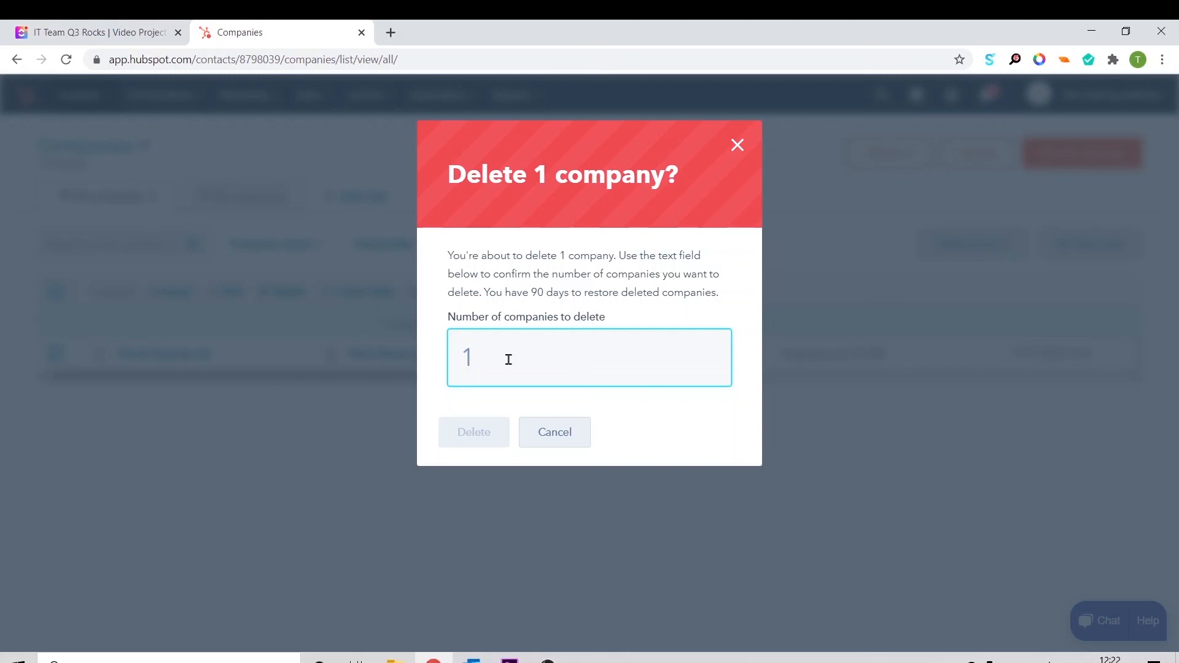
{"action": "type", "text": "1"}
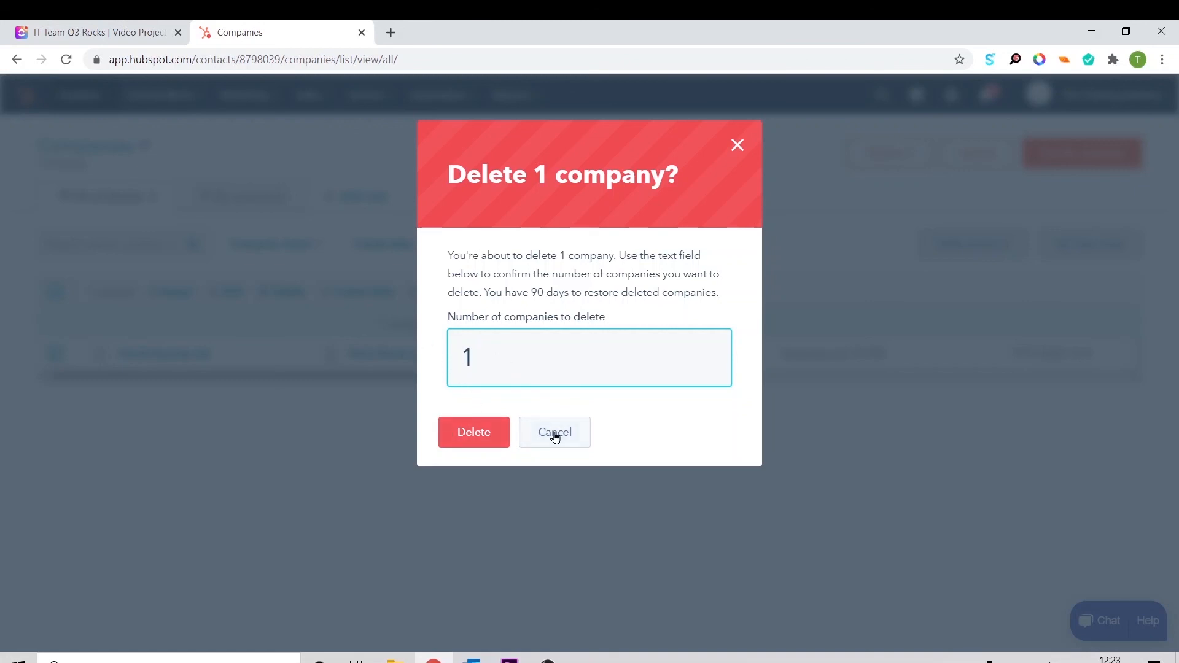
{"action": "left_click", "coordinate": [462, 429]}
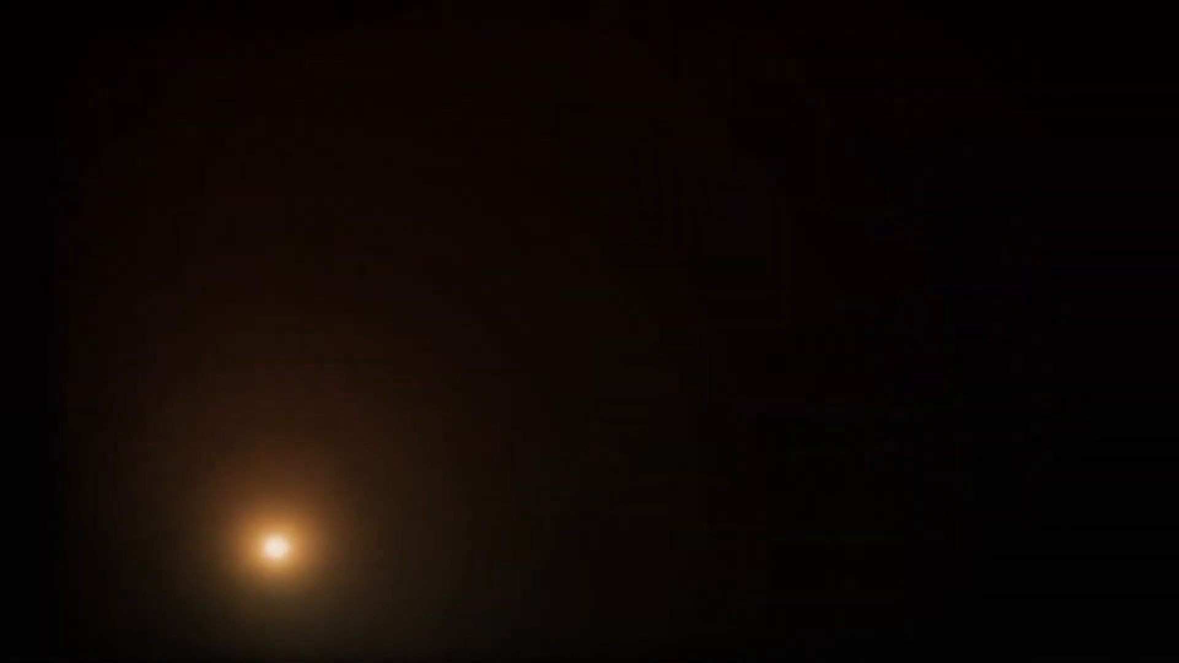